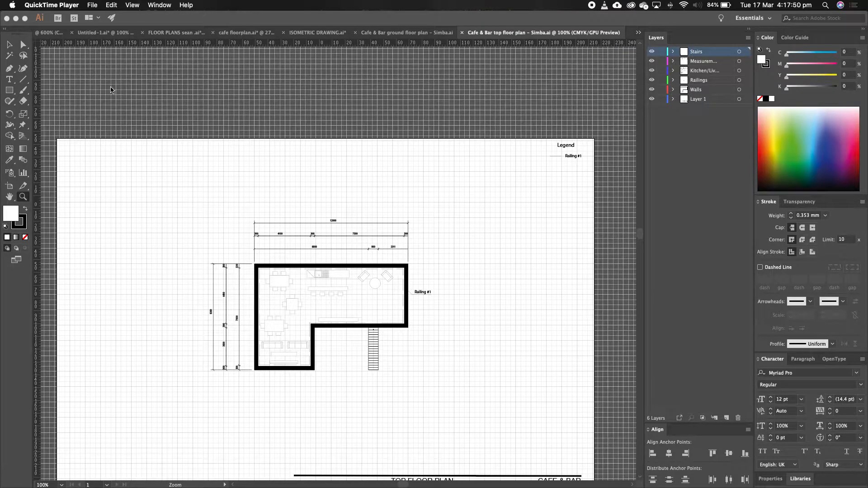
# Step: Select the thick black wall outline in the Cafe & Bar top floor plan in Illustrator
pyautogui.click(216, 199)
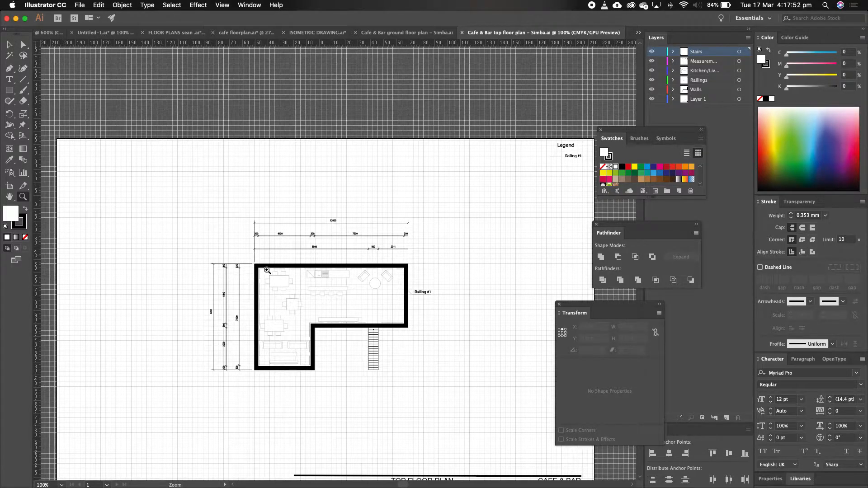
pyautogui.press('v')
pyautogui.click(291, 271)
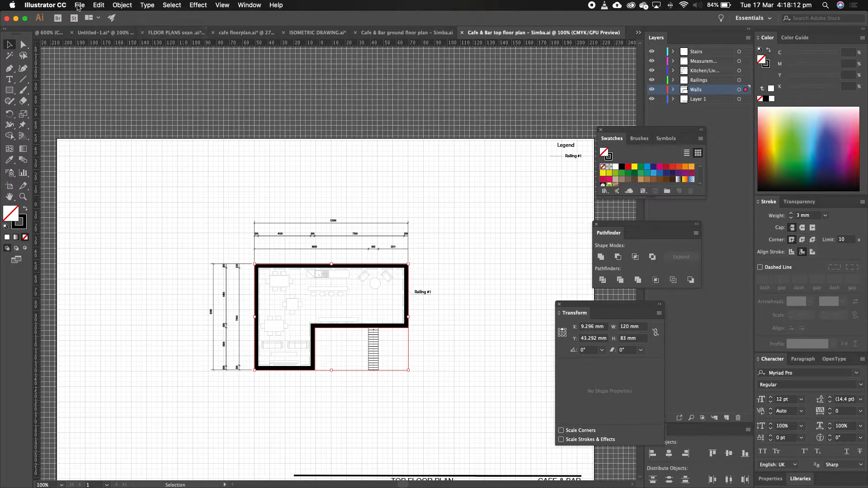
# Step: Create a new landscape A3 document of 420 x 297 mm and paste the wall outline into it
pyautogui.click(79, 8)
pyautogui.click(87, 16)
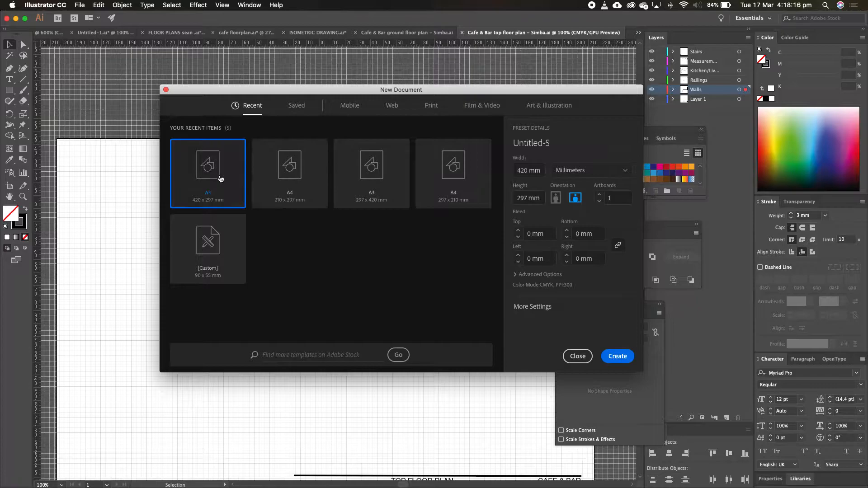
pyautogui.click(618, 356)
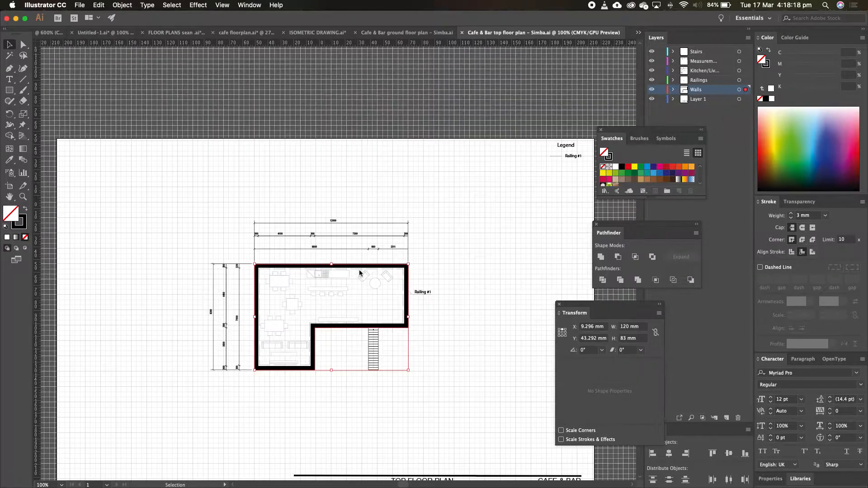
pyautogui.press('space')
pyautogui.moveTo(395, 217); pyautogui.dragTo(362, 215)
pyautogui.press('space')
pyautogui.moveTo(302, 217); pyautogui.dragTo(330, 216)
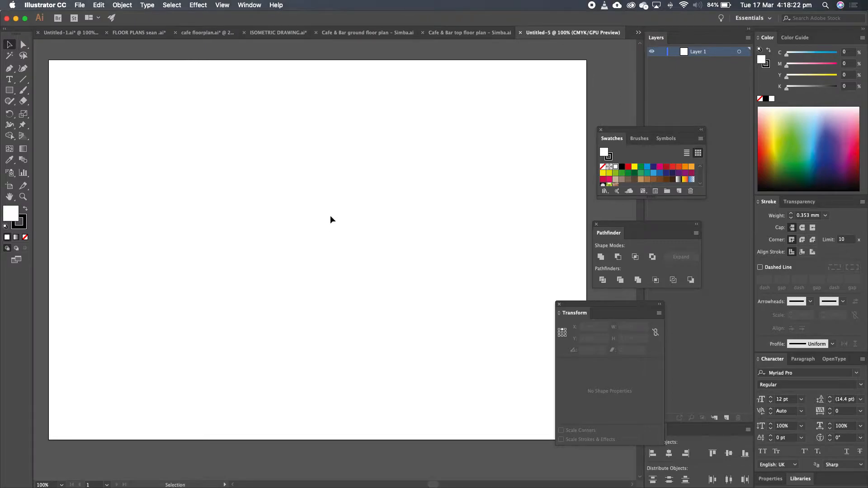
pyautogui.press('super+v')
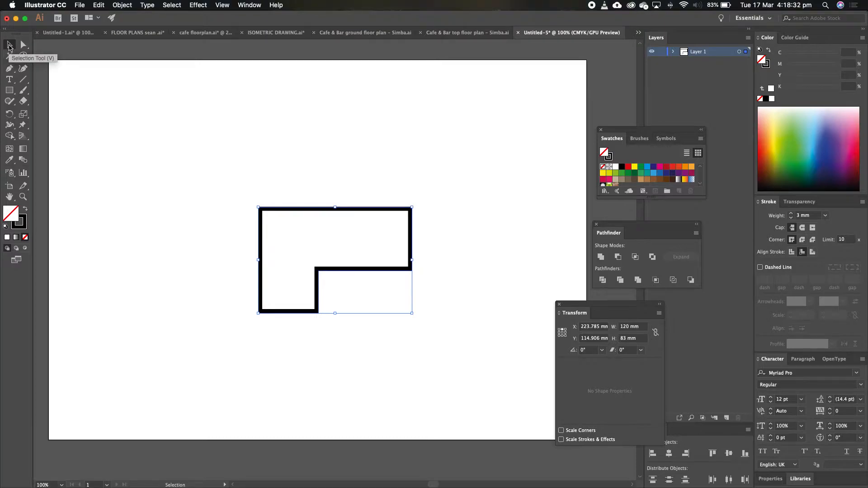
# Step: Rotate the pasted wall outline to 45° and convert its stroke into an outlined shape
pyautogui.moveTo(414, 203); pyautogui.dragTo(354, 144)
pyautogui.click(381, 164)
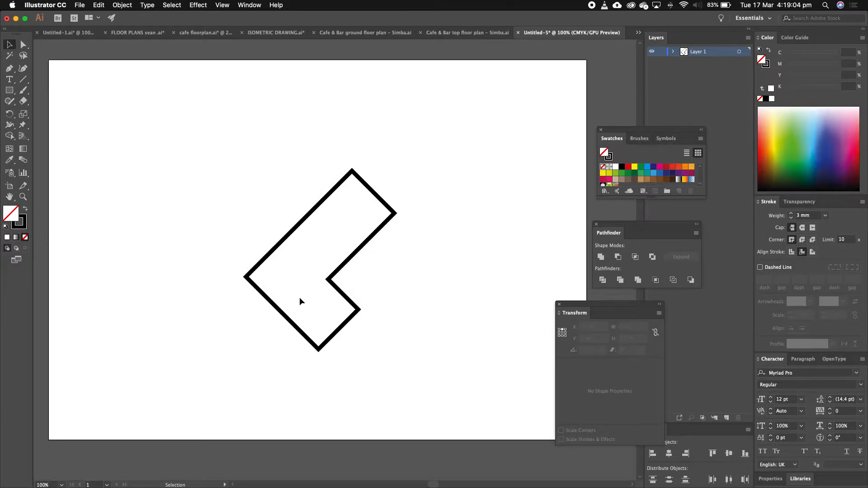
pyautogui.click(347, 294)
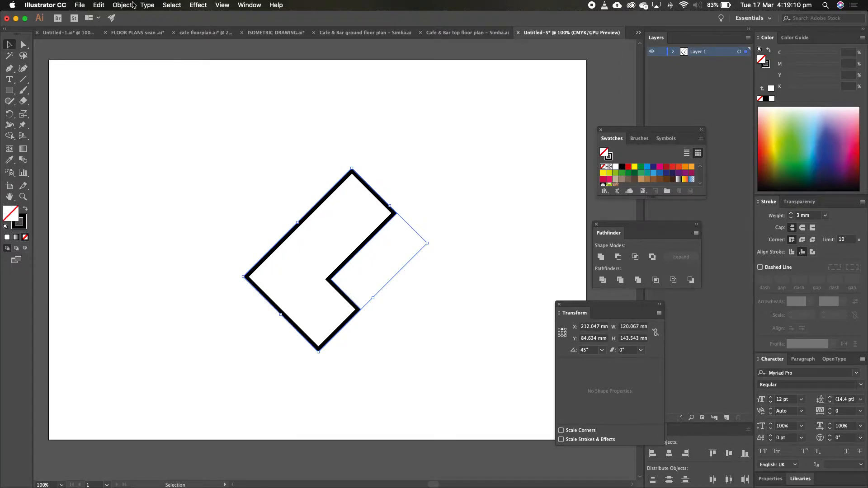
pyautogui.click(121, 5)
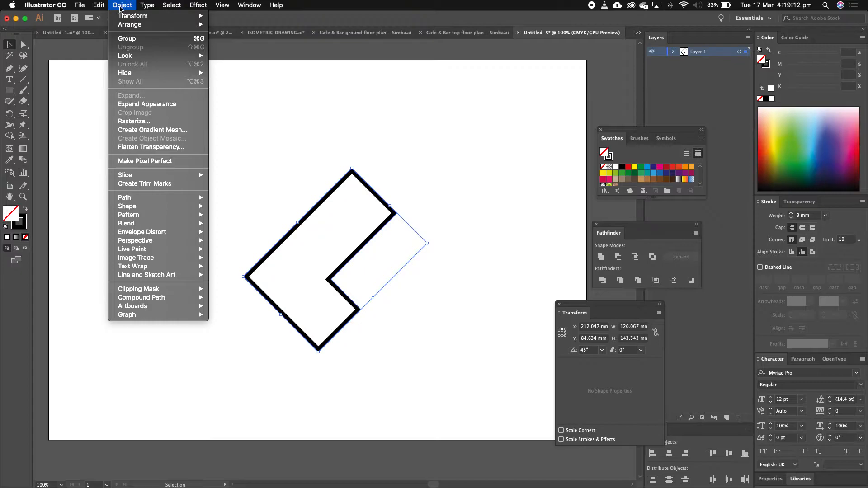
pyautogui.moveTo(132, 199)
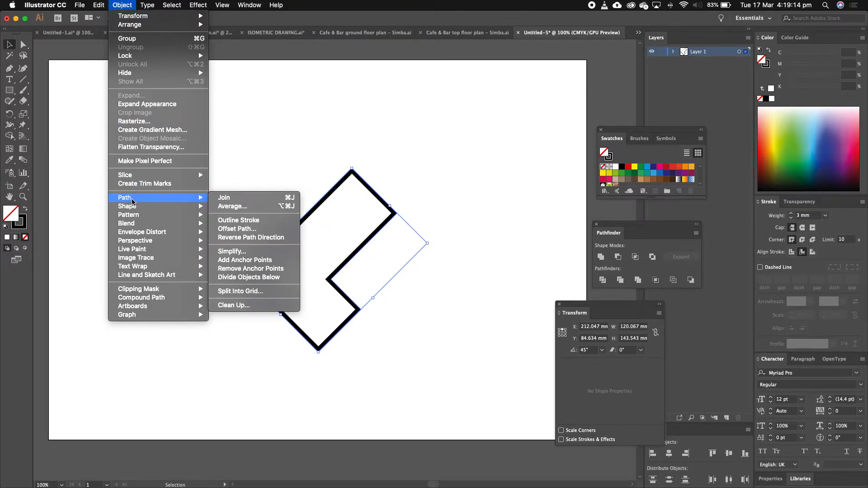
pyautogui.click(255, 224)
pyautogui.click(207, 217)
# Step: Examine the inner and outer contours of the walls up close in outline view
pyautogui.press('z')
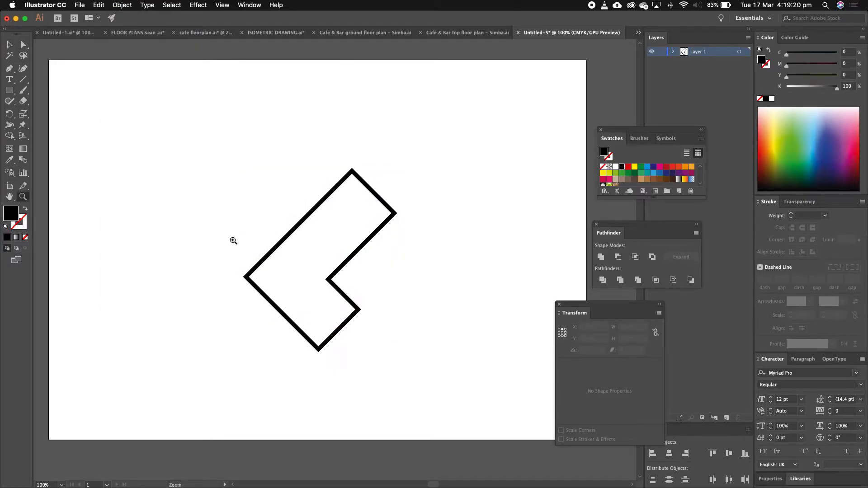
pyautogui.click(230, 241)
pyautogui.moveTo(311, 321); pyautogui.dragTo(348, 270)
pyautogui.press('space')
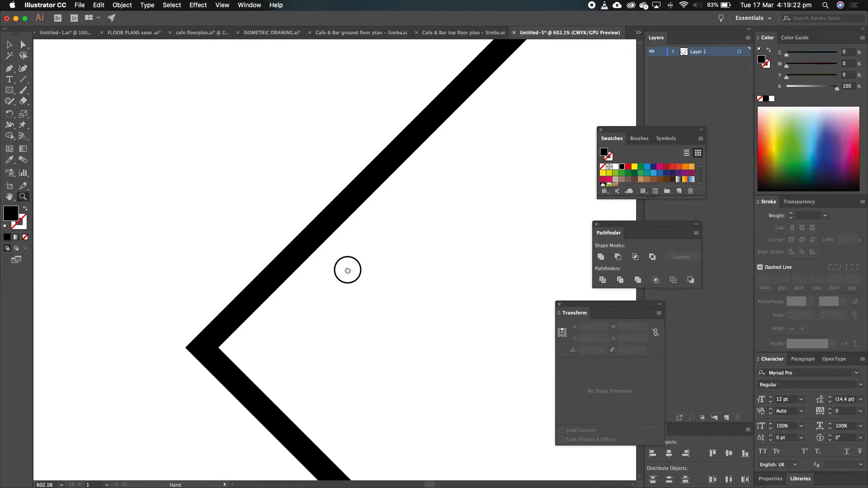
pyautogui.press('super+y')
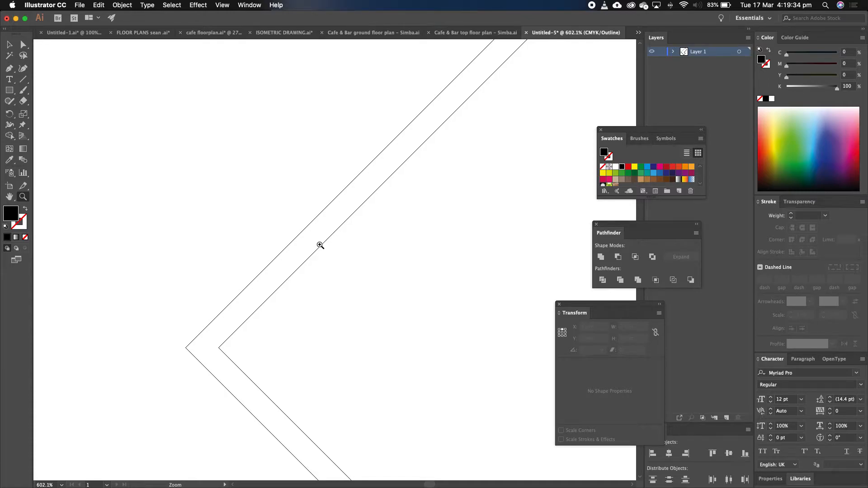
pyautogui.press('super+y')
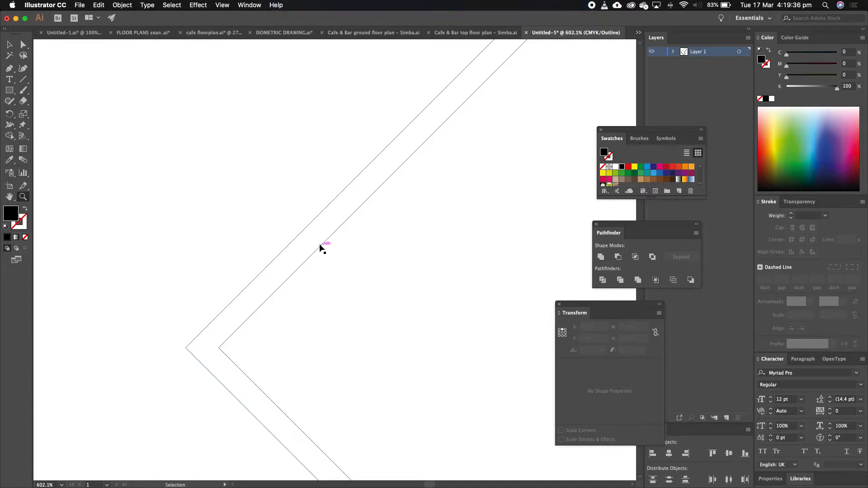
pyautogui.keyDown('alt'); pyautogui.click(343, 265); pyautogui.keyUp('alt')
pyautogui.keyDown('alt'); pyautogui.click(385, 275); pyautogui.keyUp('alt')
pyautogui.keyDown('alt'); pyautogui.click(387, 276); pyautogui.keyUp('alt')
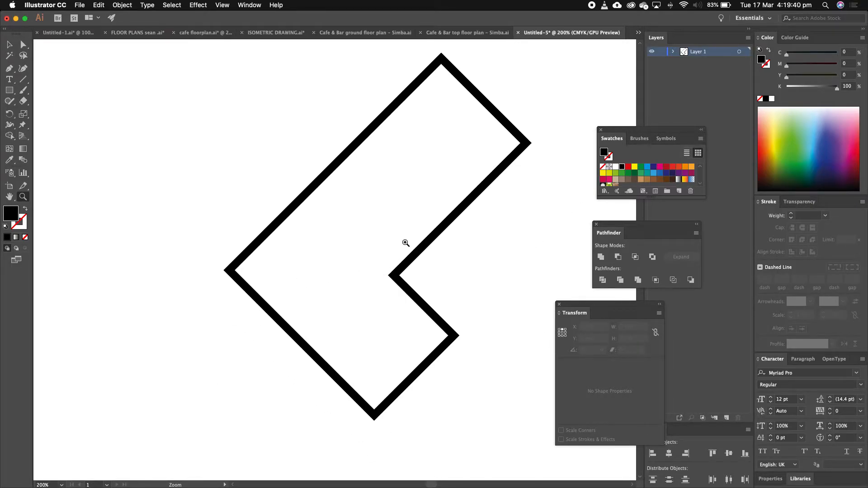
pyautogui.keyDown('alt'); pyautogui.click(396, 235); pyautogui.keyUp('alt')
pyautogui.moveTo(402, 213); pyautogui.dragTo(383, 235)
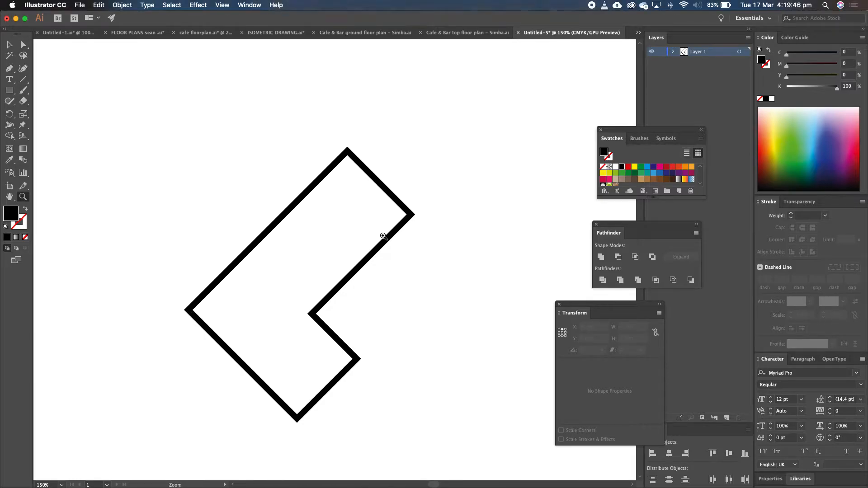
# Step: Copy the wall shape straight upwards with a Move of 0 mm horizontal and -27 mm vertical
pyautogui.press('v')
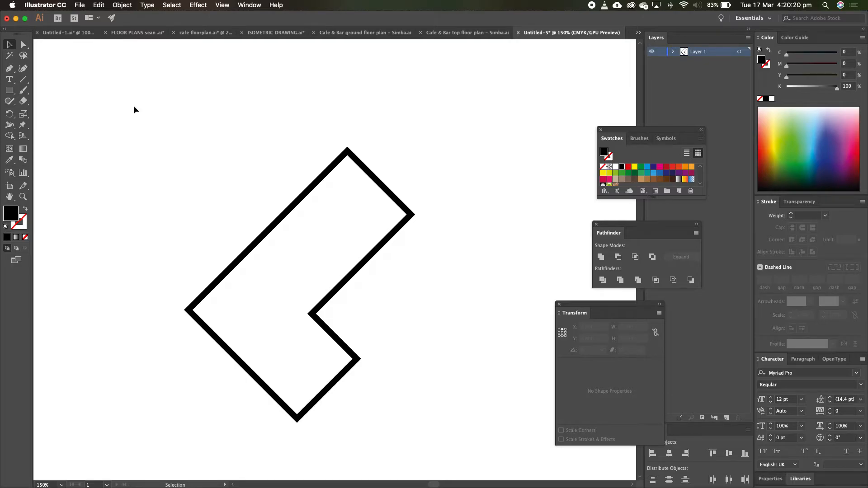
pyautogui.click(286, 220)
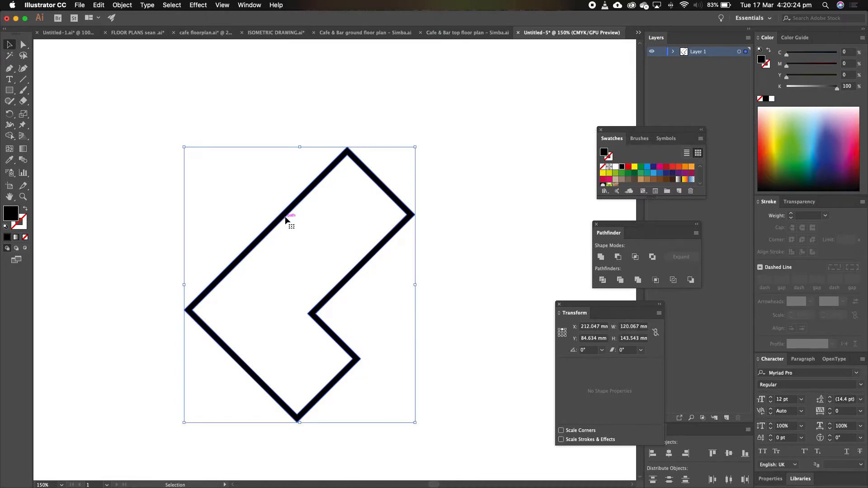
pyautogui.doubleClick(10, 47)
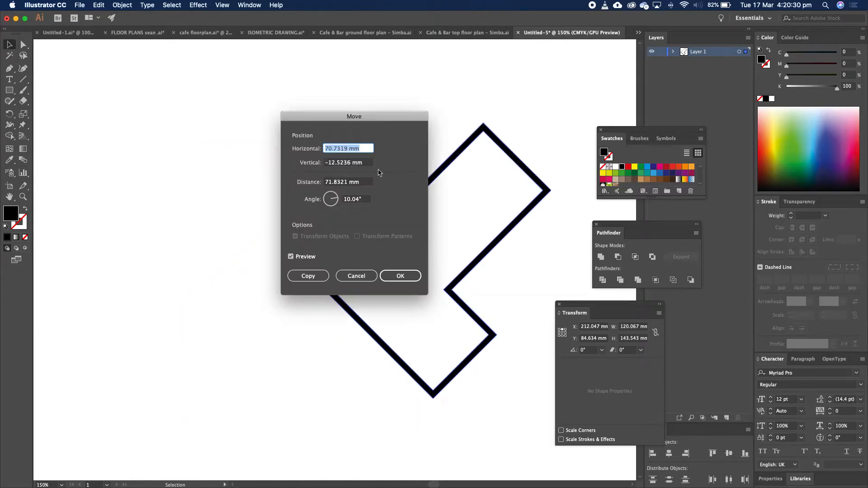
pyautogui.click(347, 149)
pyautogui.moveTo(347, 149); pyautogui.dragTo(324, 149)
pyautogui.write('0')
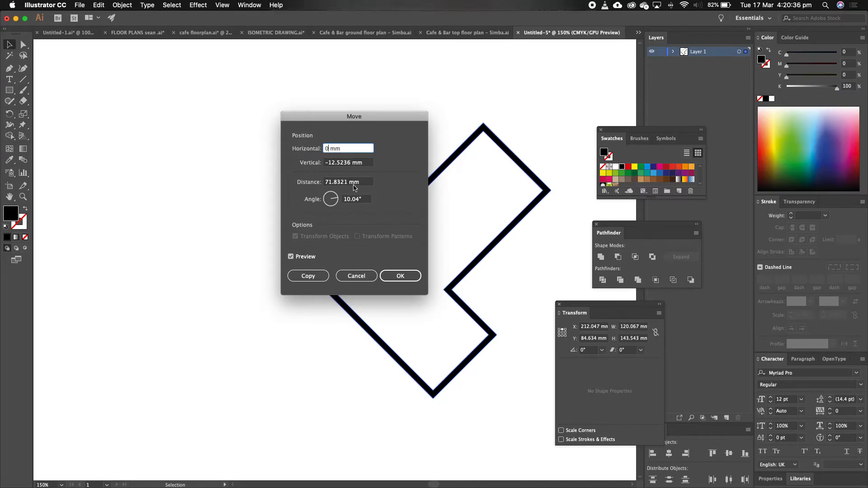
pyautogui.click(347, 162)
pyautogui.moveTo(351, 163); pyautogui.dragTo(281, 161)
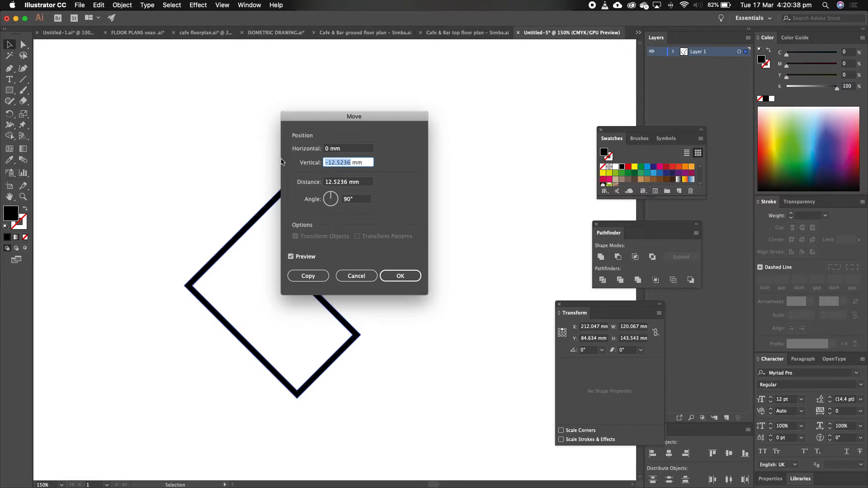
pyautogui.write('-27')
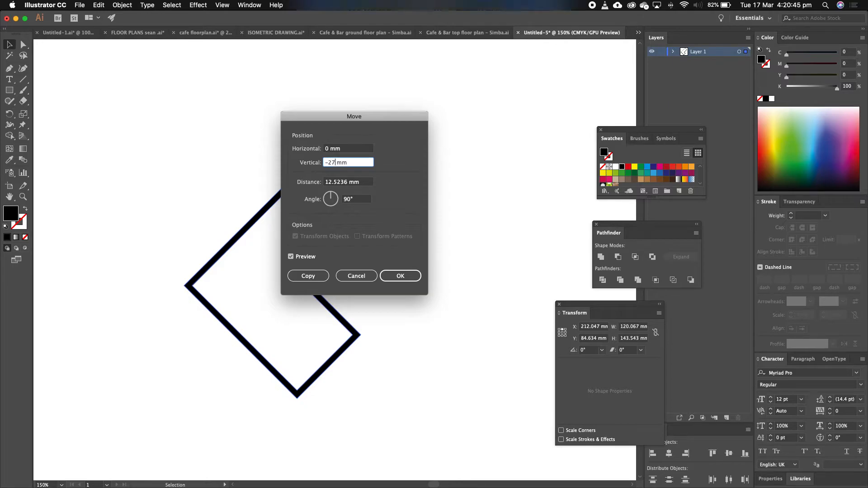
pyautogui.click(312, 276)
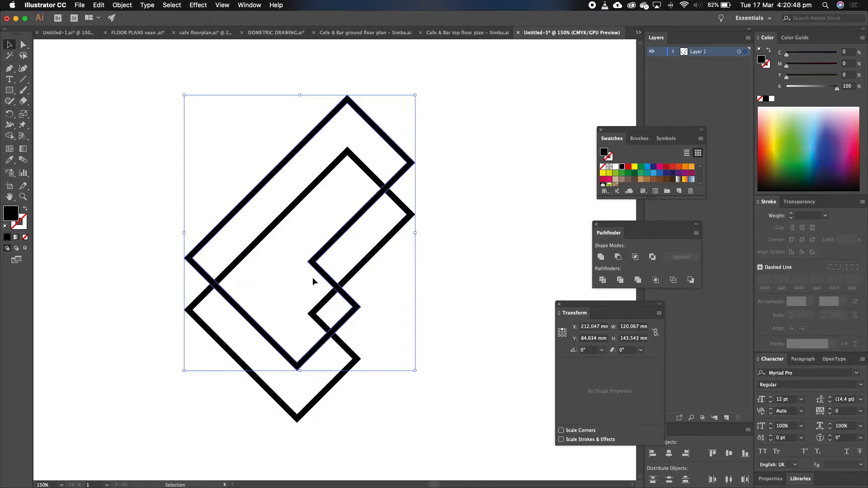
pyautogui.click(476, 272)
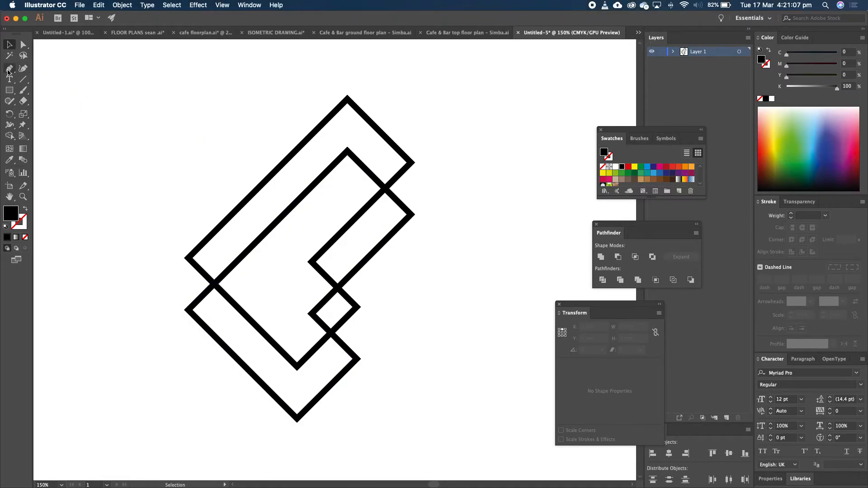
# Step: Set the fill colour to a bright yellow, about C 11, M 0, Y 89, K 0
pyautogui.doubleClick(12, 217)
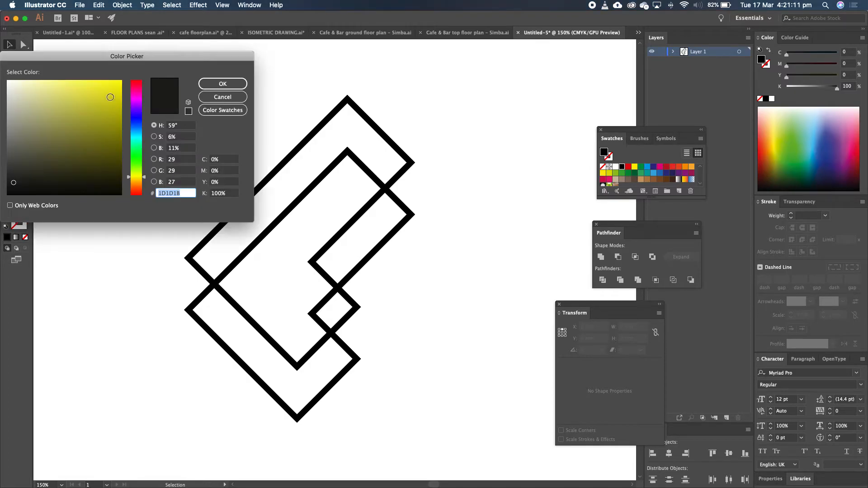
pyautogui.moveTo(110, 97); pyautogui.dragTo(121, 85)
pyautogui.click(231, 88)
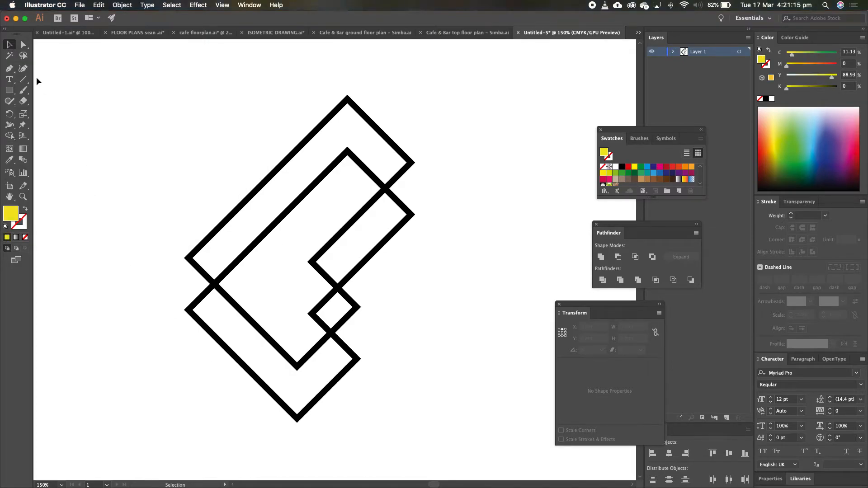
# Step: Draw a closed, rough four-sided yellow shape with the Pen tool in the empty space beside the walls' left corner
pyautogui.click(9, 68)
pyautogui.click(105, 179)
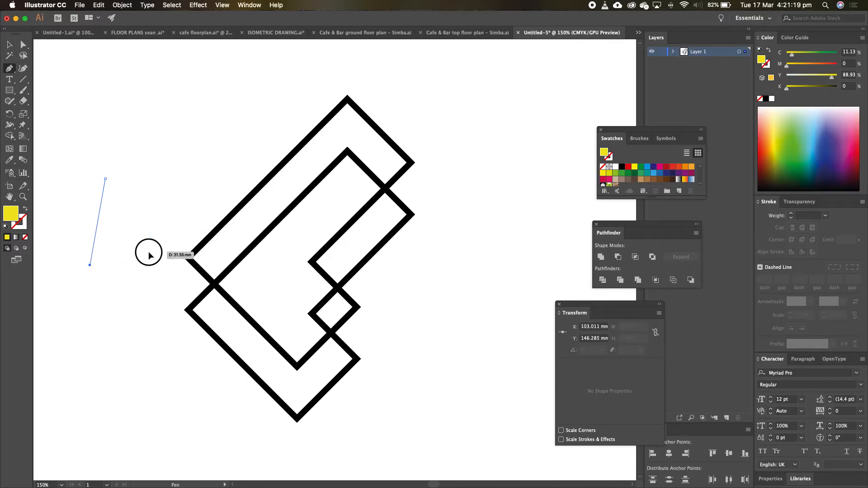
pyautogui.click(149, 252)
pyautogui.click(171, 199)
pyautogui.click(105, 179)
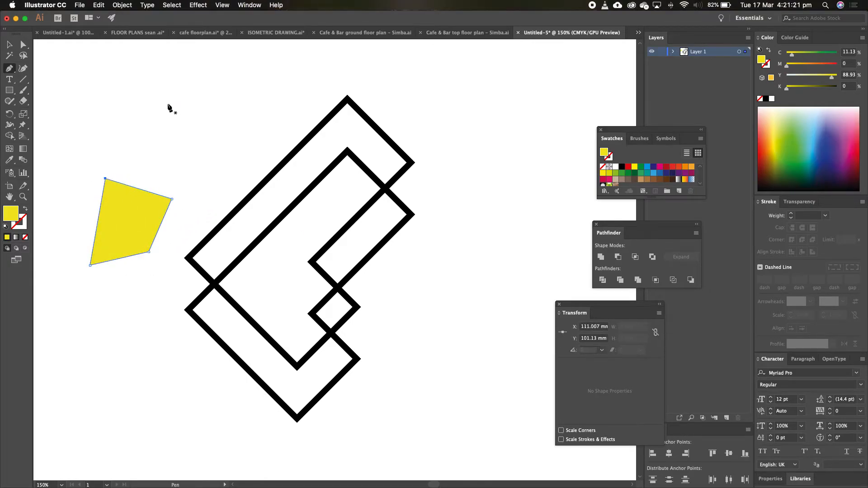
# Step: Fit the yellow shape's four corners to the matching corners of both wall outlines to form the long lower-left wall face
pyautogui.click(25, 45)
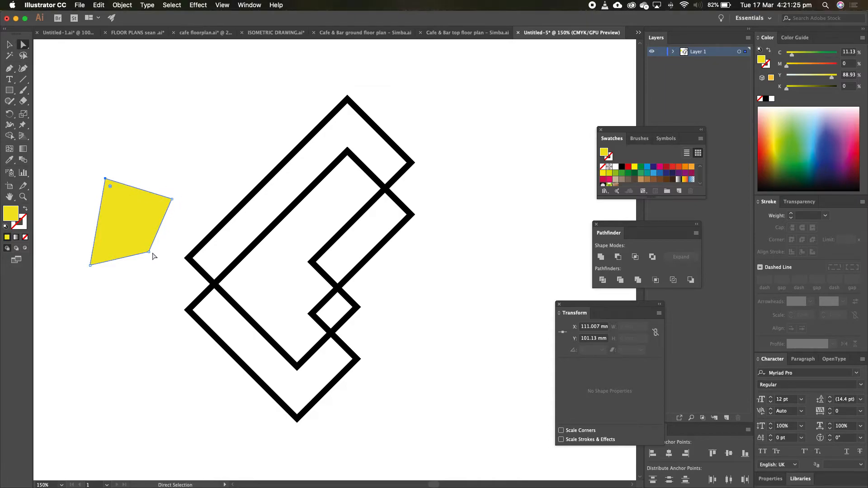
pyautogui.moveTo(149, 252); pyautogui.dragTo(296, 421)
pyautogui.moveTo(172, 199); pyautogui.dragTo(296, 370)
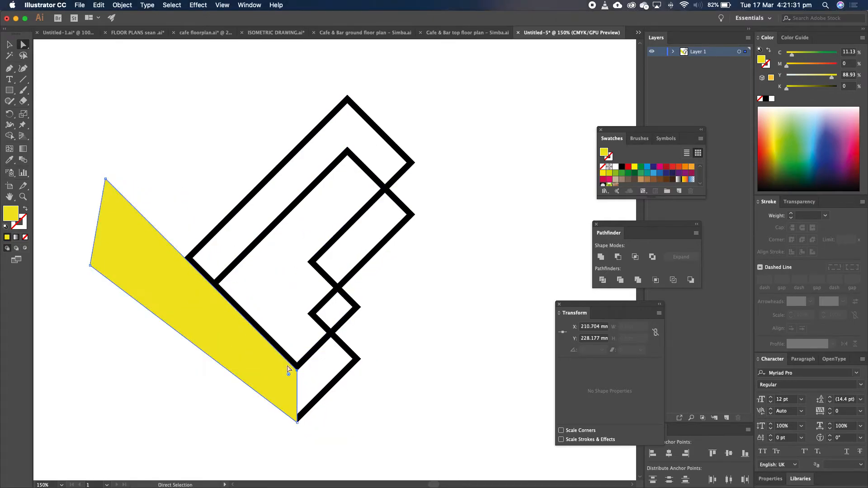
pyautogui.moveTo(105, 180); pyautogui.dragTo(184, 258)
pyautogui.moveTo(91, 266); pyautogui.dragTo(184, 312)
pyautogui.click(141, 326)
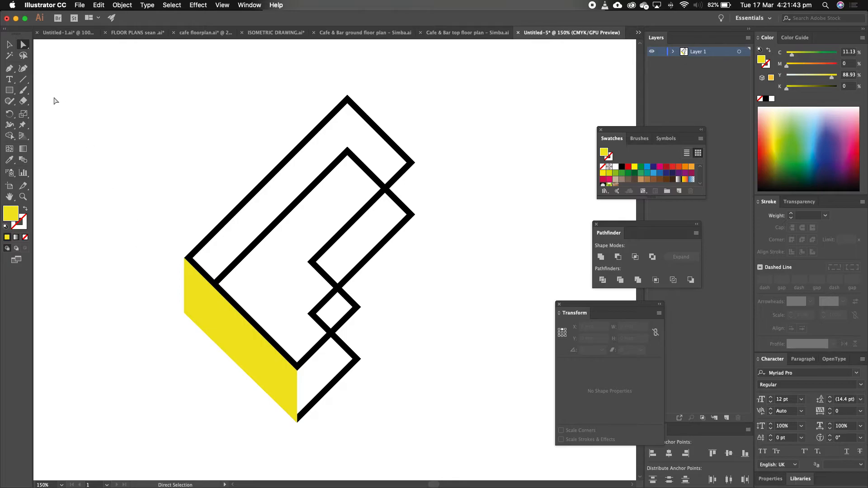
# Step: Draw a second closed four-sided yellow shape with the Pen tool in the empty space right of the walls
pyautogui.click(9, 67)
pyautogui.click(471, 247)
pyautogui.moveTo(407, 308); pyautogui.dragTo(422, 343)
pyautogui.click(421, 340)
pyautogui.click(476, 314)
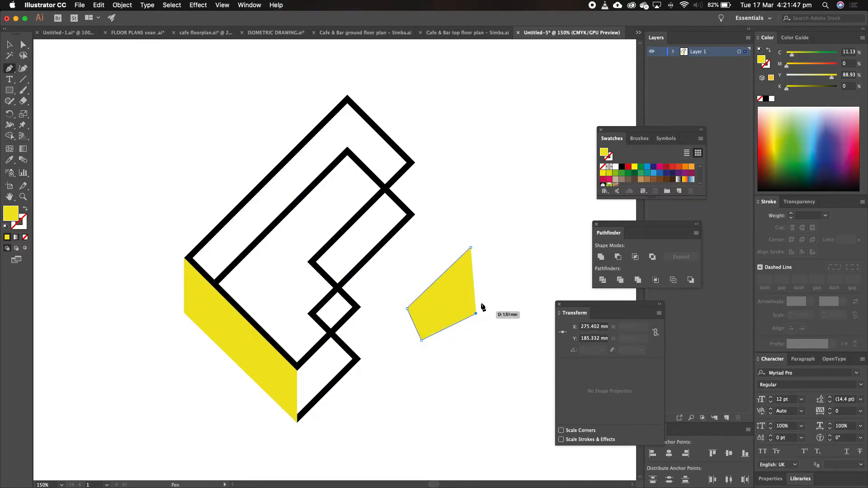
pyautogui.click(470, 248)
# Step: Fit the second yellow shape's corners to both wall outlines to form the short lower-right wall face
pyautogui.click(23, 44)
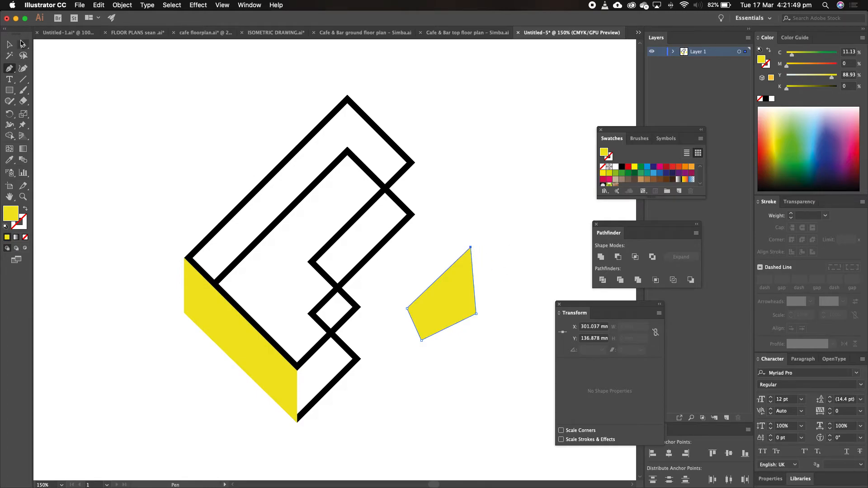
pyautogui.moveTo(408, 309); pyautogui.dragTo(298, 367)
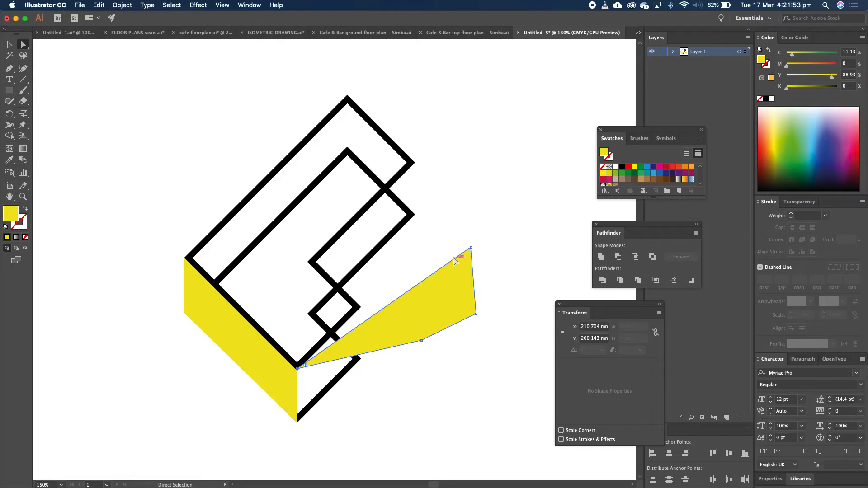
pyautogui.moveTo(472, 248); pyautogui.dragTo(361, 307)
pyautogui.moveTo(423, 341); pyautogui.dragTo(297, 422)
pyautogui.moveTo(460, 314); pyautogui.dragTo(360, 359)
pyautogui.click(451, 339)
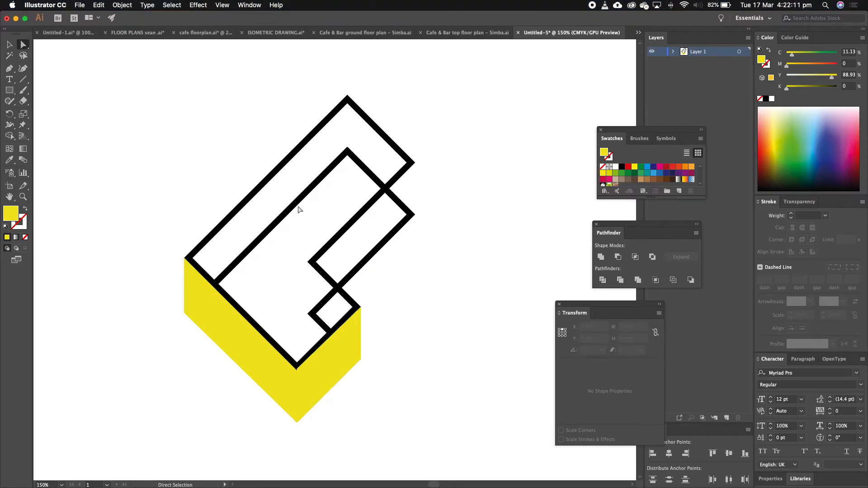
# Step: Set the fill colour to a darker olive yellow, about C 33, M 21, Y 100, K 6, with nothing selected
pyautogui.click(13, 214)
pyautogui.doubleClick(13, 214)
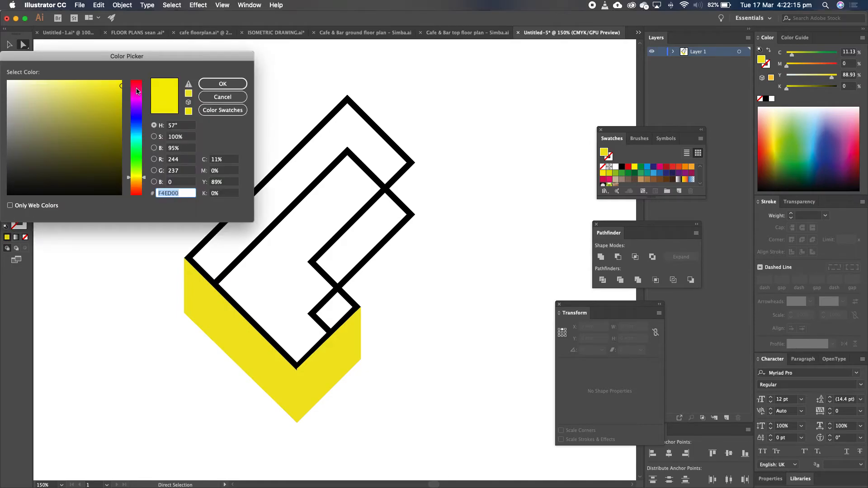
pyautogui.click(116, 110)
pyautogui.click(223, 83)
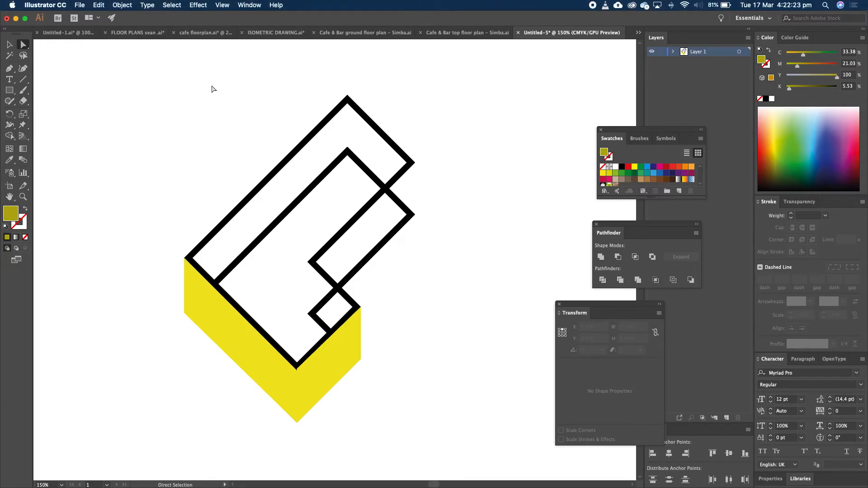
# Step: Switch to outline view and draw a closed, rough four-sided shape with the Pen tool inside the walls, beside the inner notch
pyautogui.press('super+y')
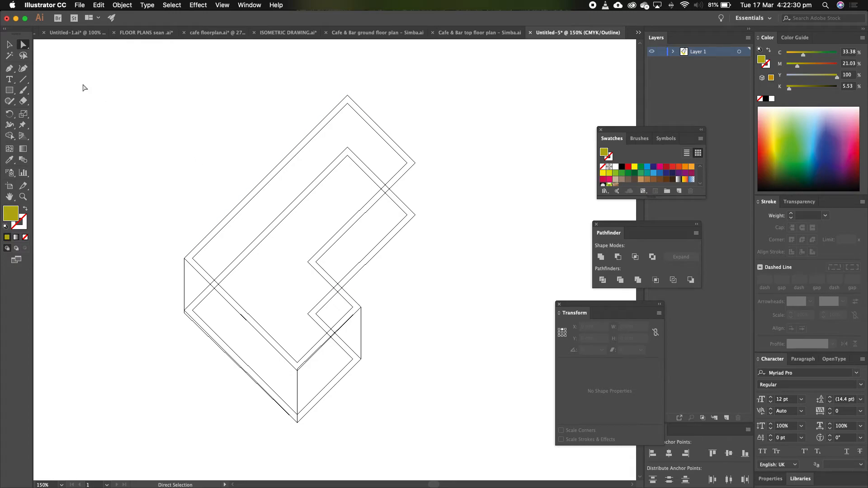
pyautogui.press('p')
pyautogui.click(286, 254)
pyautogui.click(270, 300)
pyautogui.click(300, 304)
pyautogui.click(303, 269)
pyautogui.click(286, 255)
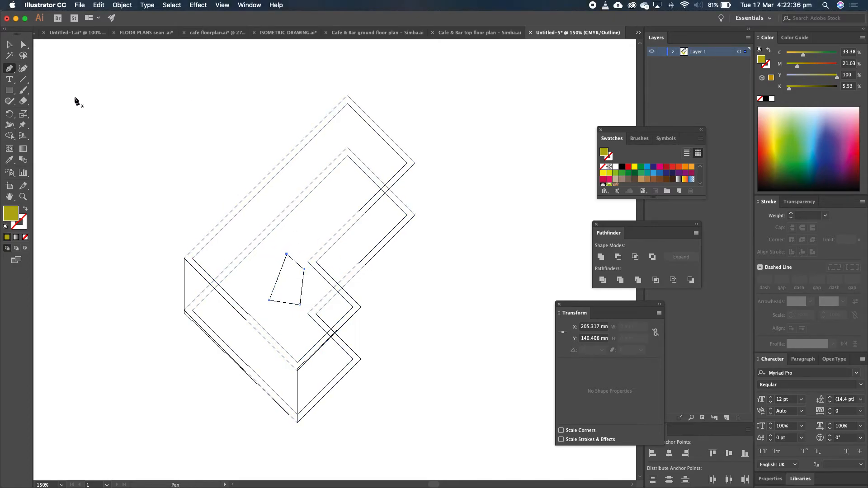
# Step: Fit the new shape's four corners to the notch corners of both wall outlines to form the inner wall face, and return to preview
pyautogui.click(23, 46)
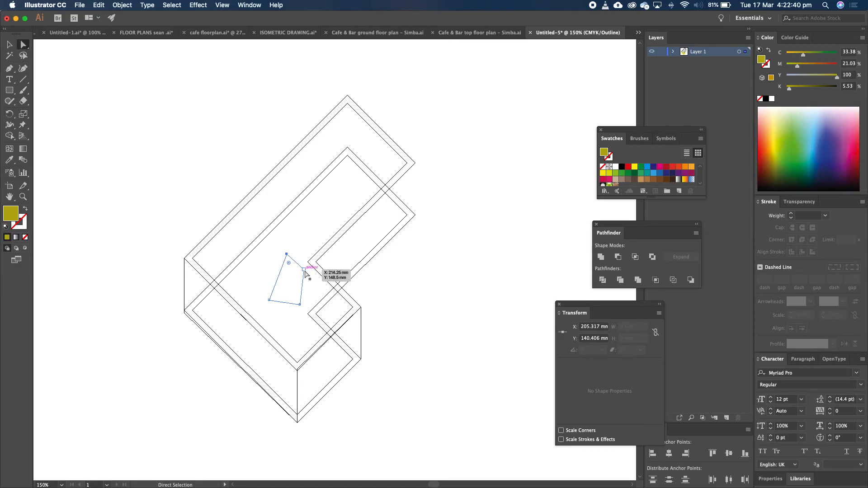
pyautogui.moveTo(303, 270); pyautogui.dragTo(352, 307)
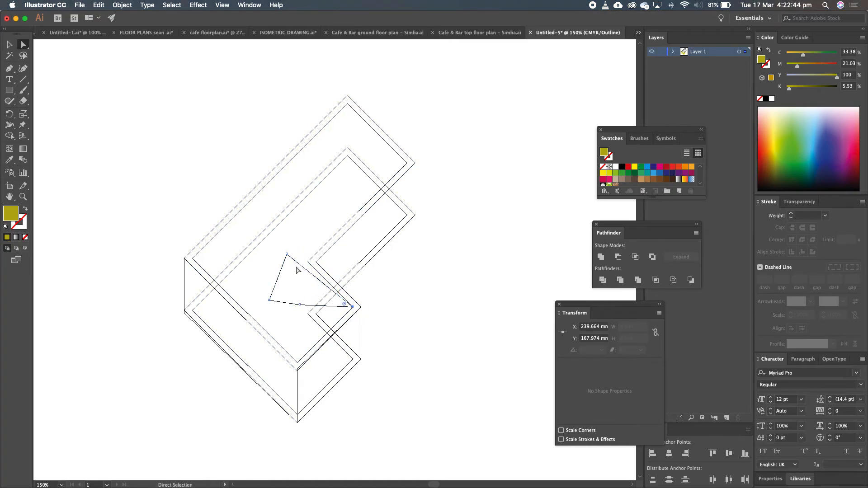
pyautogui.moveTo(286, 254); pyautogui.dragTo(307, 262)
pyautogui.moveTo(300, 305); pyautogui.dragTo(352, 358)
pyautogui.moveTo(268, 301); pyautogui.dragTo(308, 313)
pyautogui.click(380, 304)
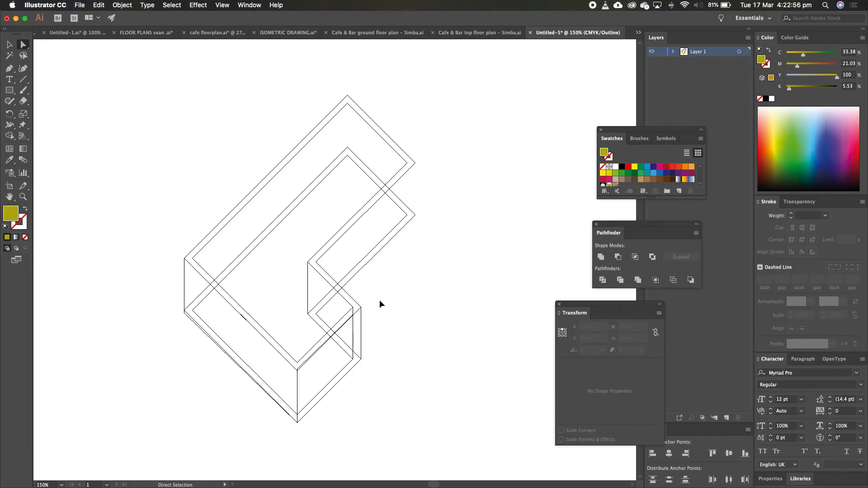
pyautogui.press('super+y')
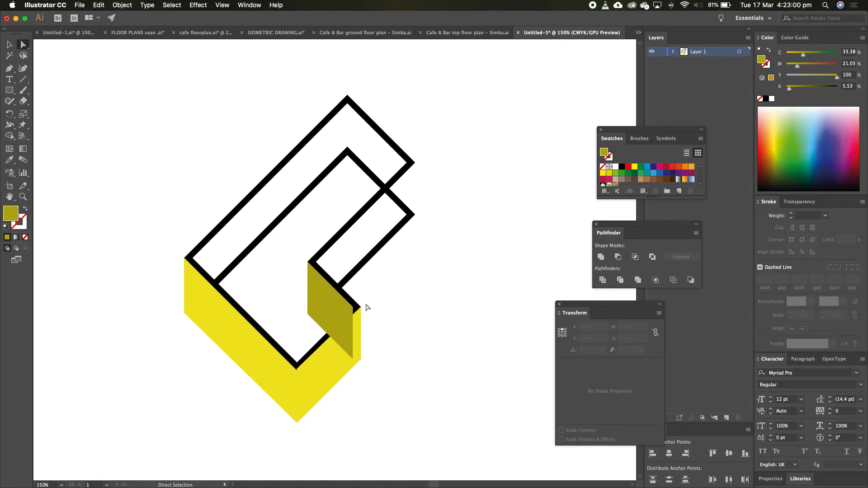
# Step: Send the olive inner face backward two levels, behind the short lower-right yellow face and the wall outline, and deselect it
pyautogui.click(338, 311)
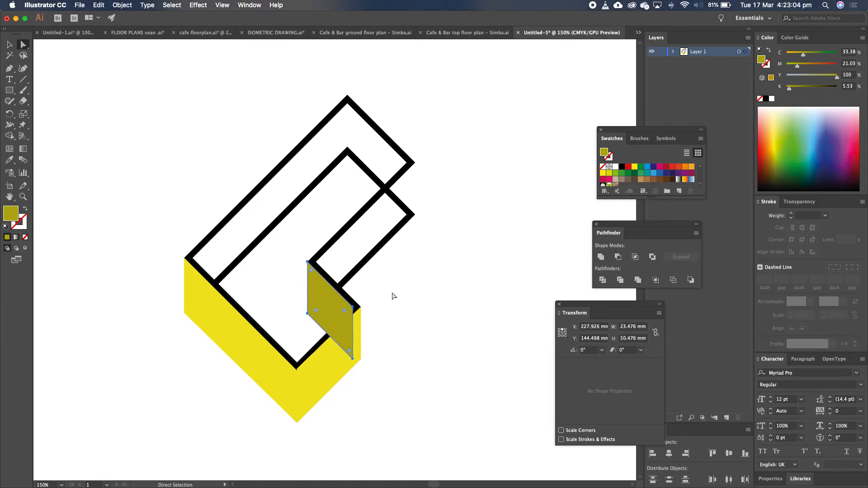
pyautogui.press('v')
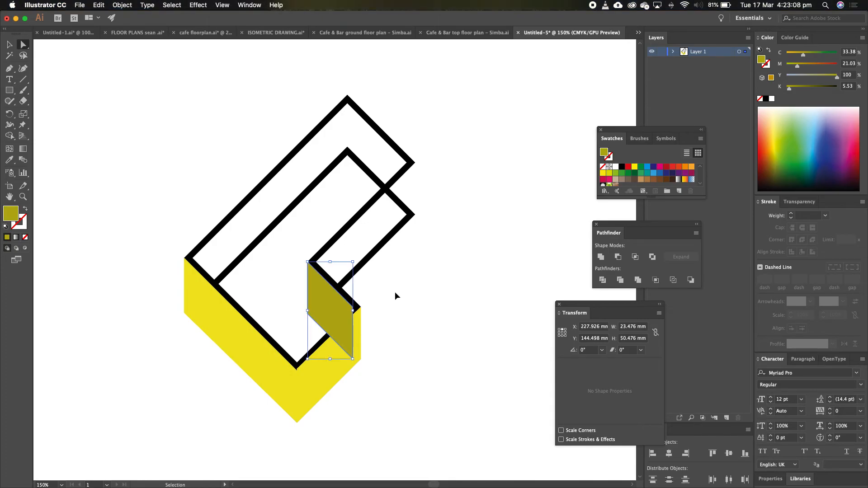
pyautogui.press('super+bracketleft')
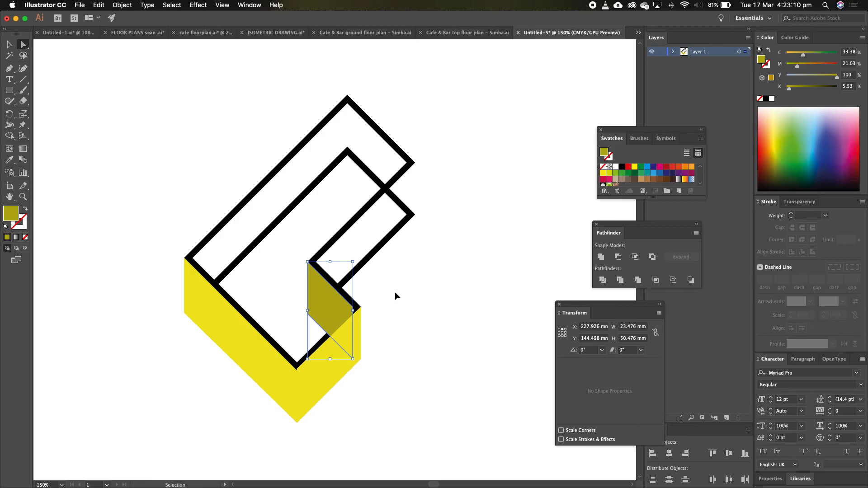
pyautogui.press('super+bracketleft')
pyautogui.click(394, 296)
pyautogui.press('a')
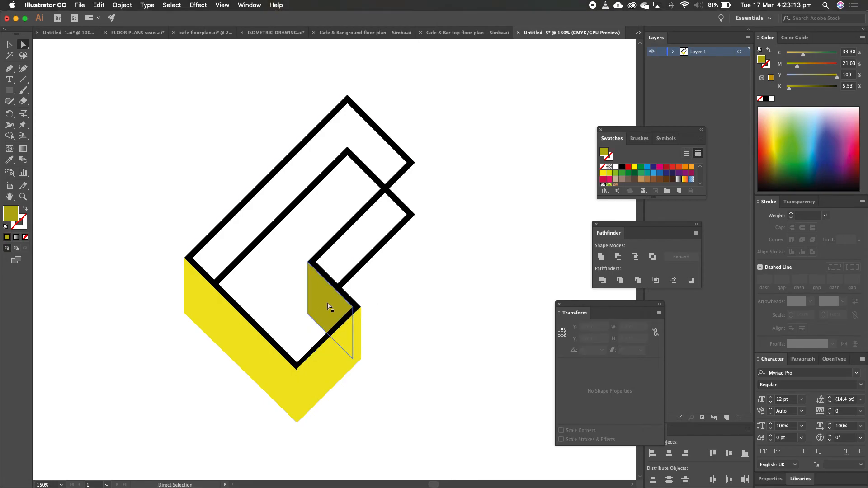